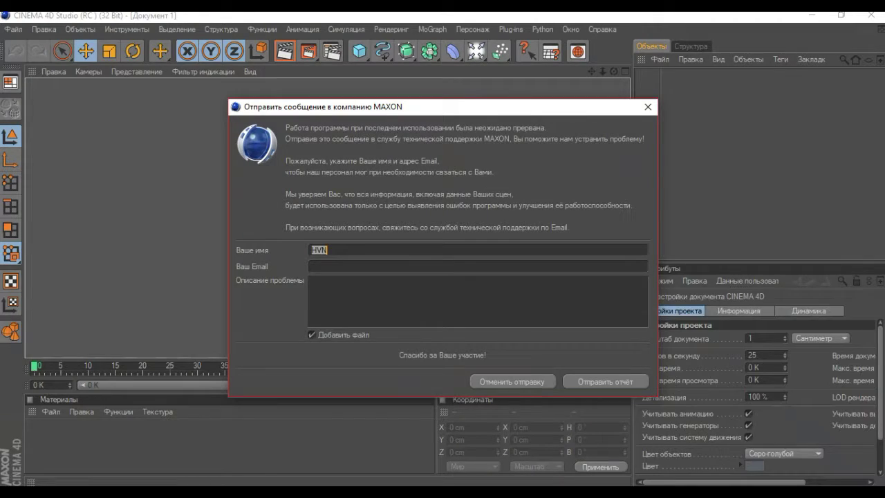
- Dismiss the crash report and replace the C4D text object's text with "Эпичный" and "Текст" on two lines
{"action": "left_click", "coordinate": [648, 106]}
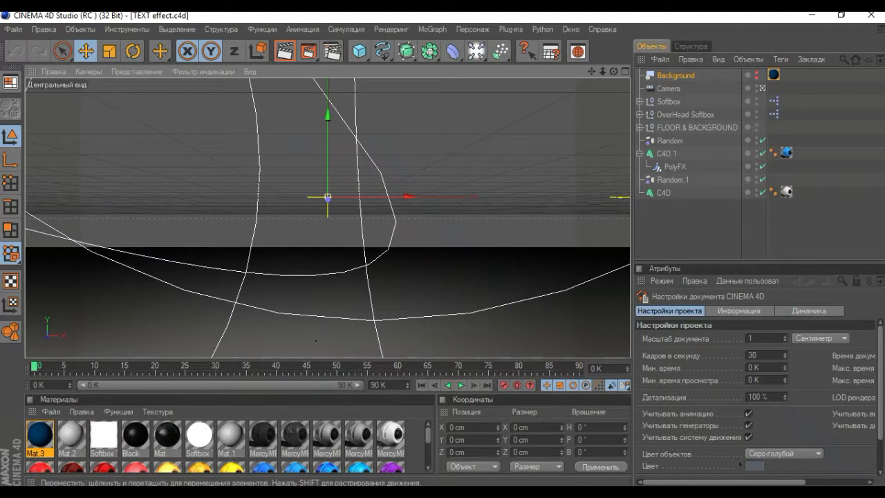
{"action": "left_click", "coordinate": [664, 193]}
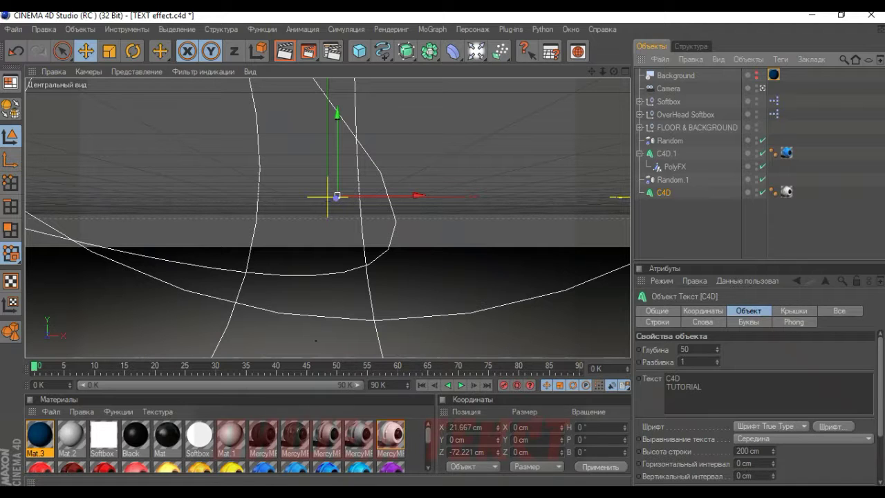
{"action": "left_click_drag", "start_coordinate": [702, 387], "coordinate": [666, 378]}
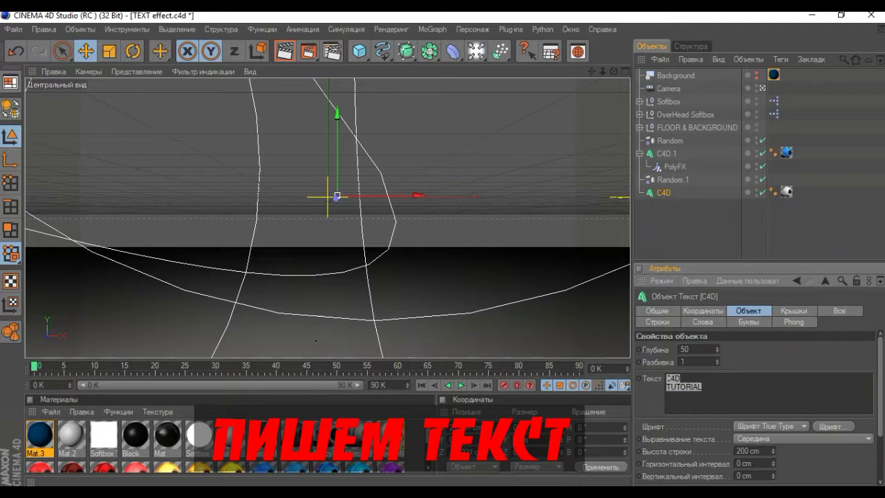
{"action": "key", "text": "BackSpace"}
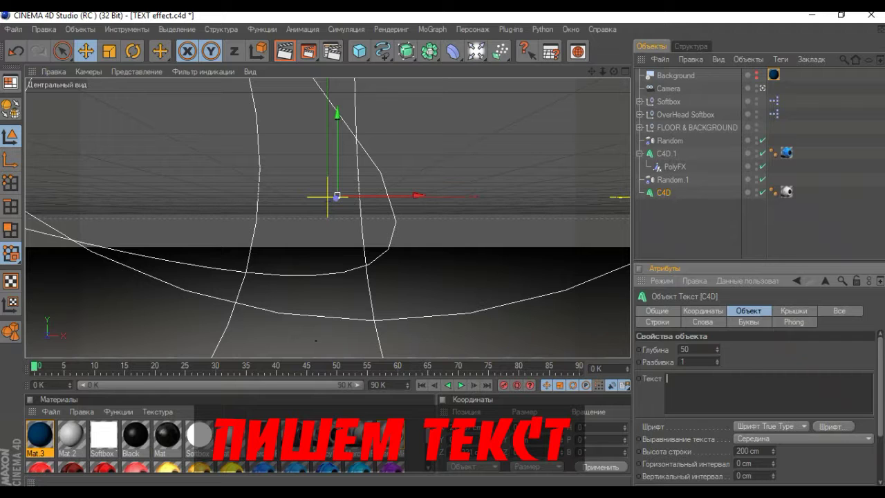
{"action": "type", "text": "e"}
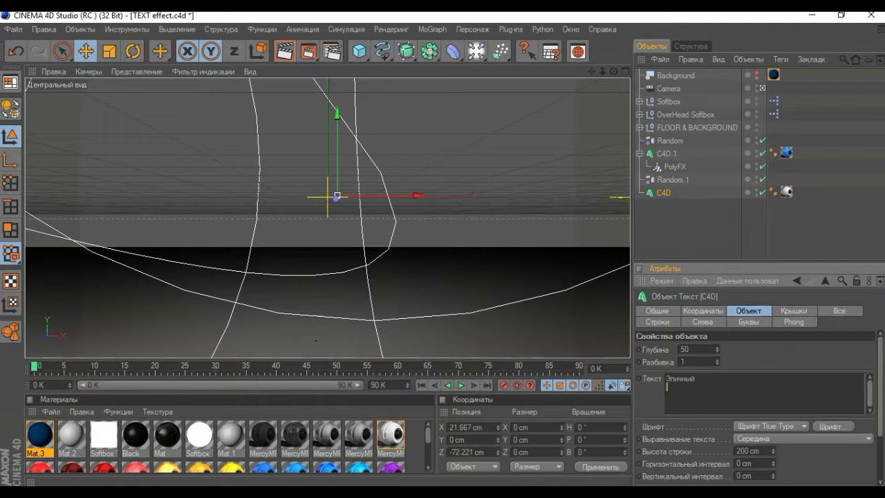
{"action": "type", "text": "Текст"}
- Change the font of the C4D text object to BIPs
{"action": "left_click", "coordinate": [833, 427]}
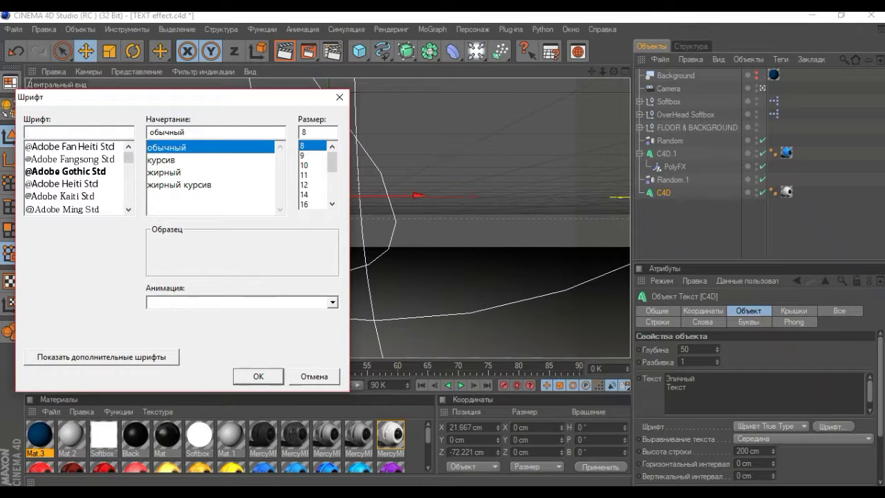
{"action": "scroll", "coordinate": [76, 178], "scroll_direction": "down", "scroll_amount": 12}
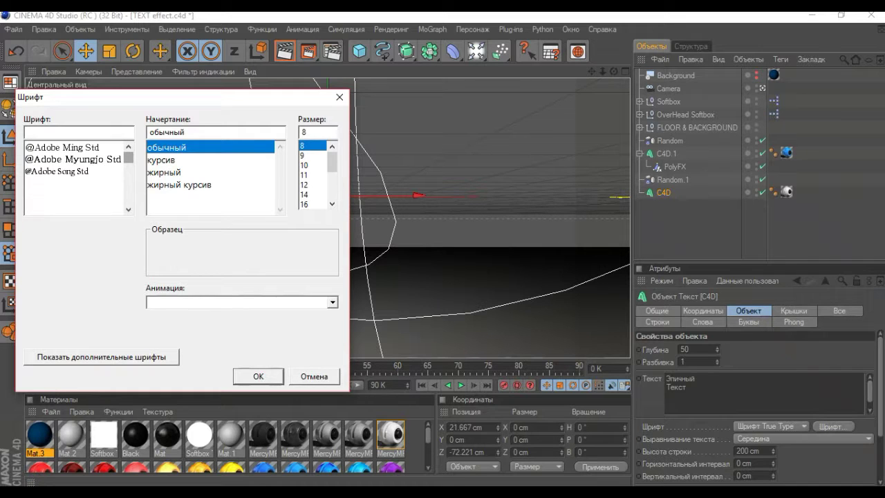
{"action": "left_click", "coordinate": [62, 172]}
{"action": "scroll", "coordinate": [79, 177], "scroll_direction": "down", "scroll_amount": 2}
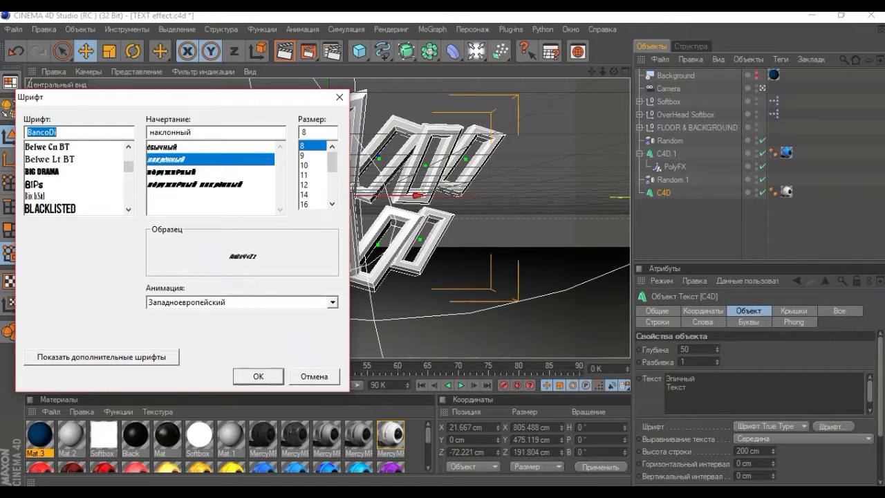
{"action": "left_click", "coordinate": [41, 184]}
{"action": "left_click", "coordinate": [258, 376]}
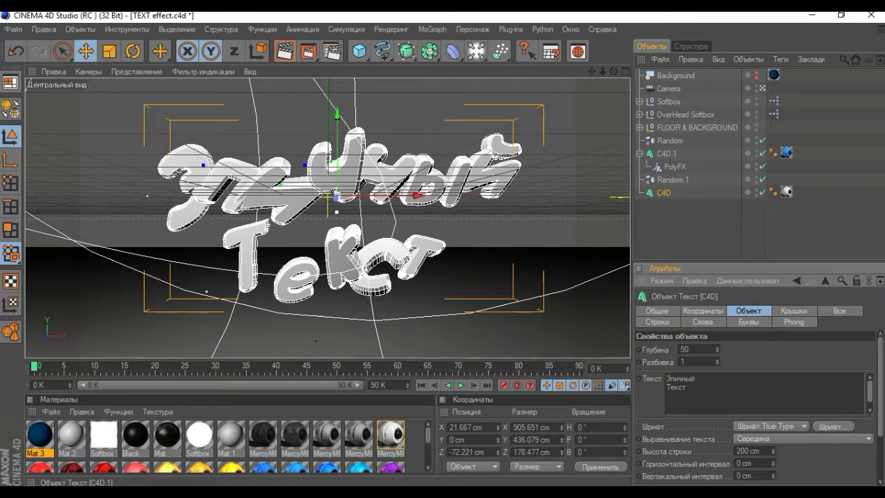
- Change the font of the C4D.1 text object to BIPs as well
{"action": "left_click", "coordinate": [666, 154]}
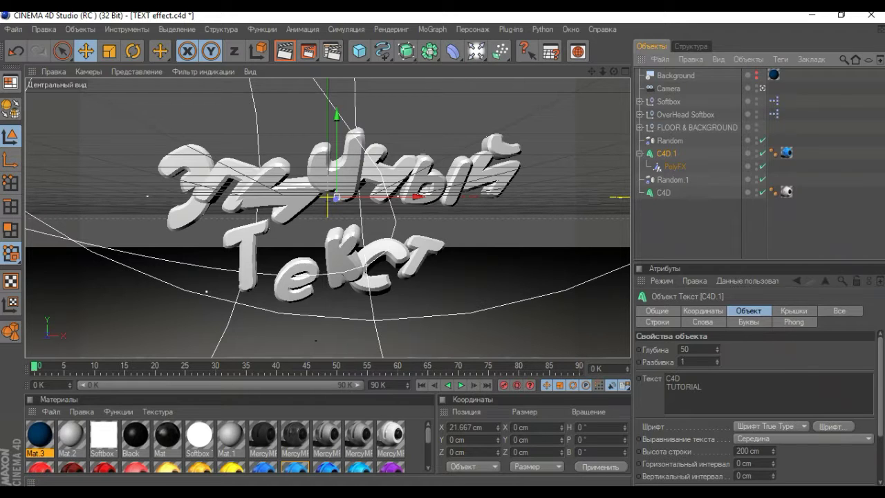
{"action": "left_click", "coordinate": [703, 387]}
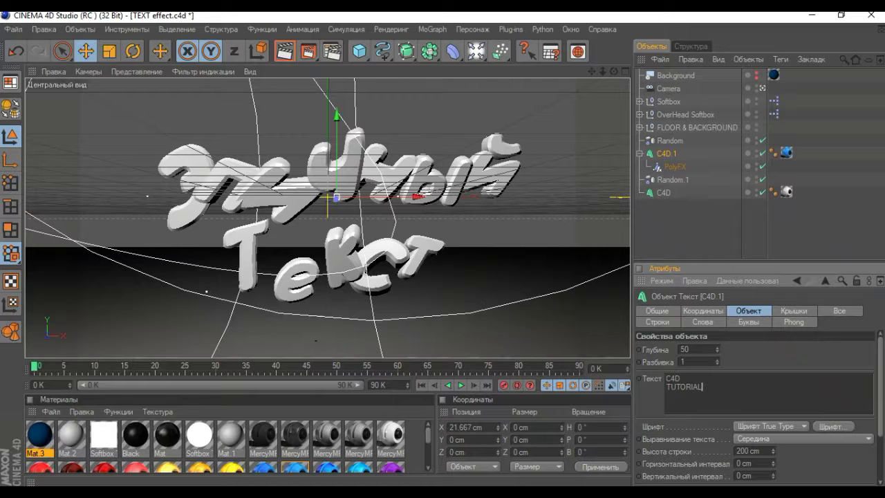
{"action": "left_click", "coordinate": [833, 426]}
{"action": "scroll", "coordinate": [104, 169], "scroll_direction": "down", "scroll_amount": 2}
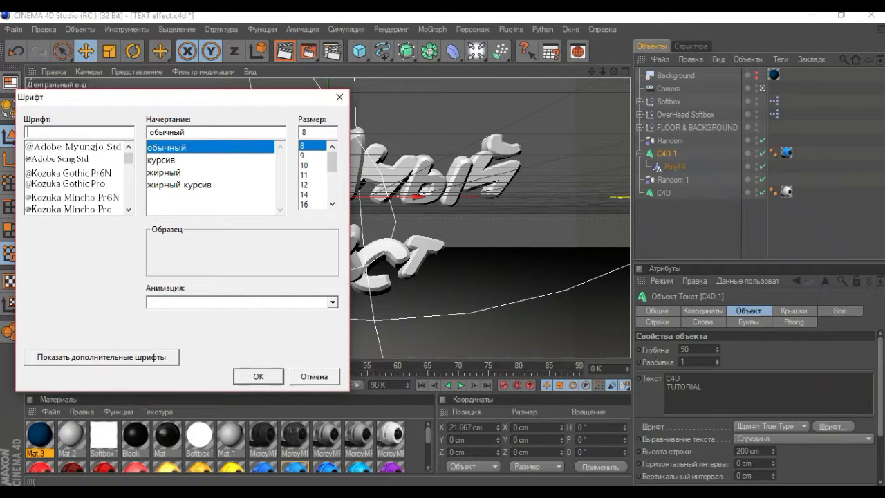
{"action": "scroll", "coordinate": [79, 178], "scroll_direction": "down", "scroll_amount": 7}
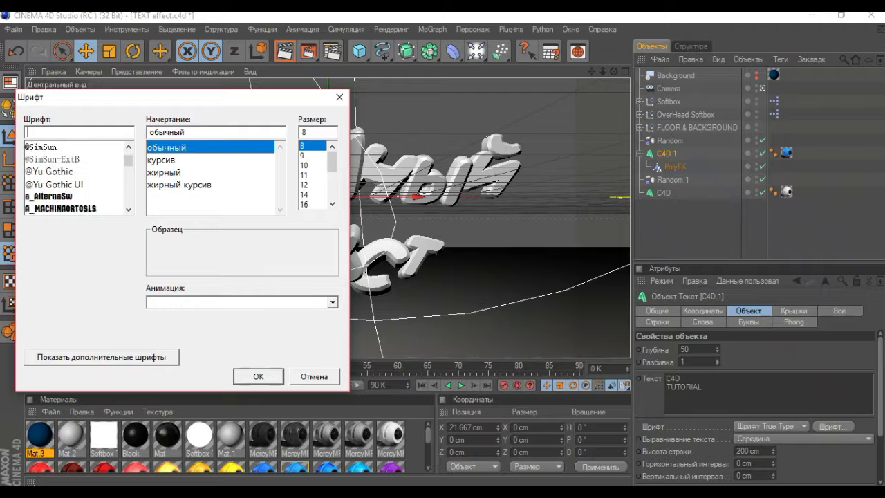
{"action": "scroll", "coordinate": [78, 177], "scroll_direction": "down", "scroll_amount": 10}
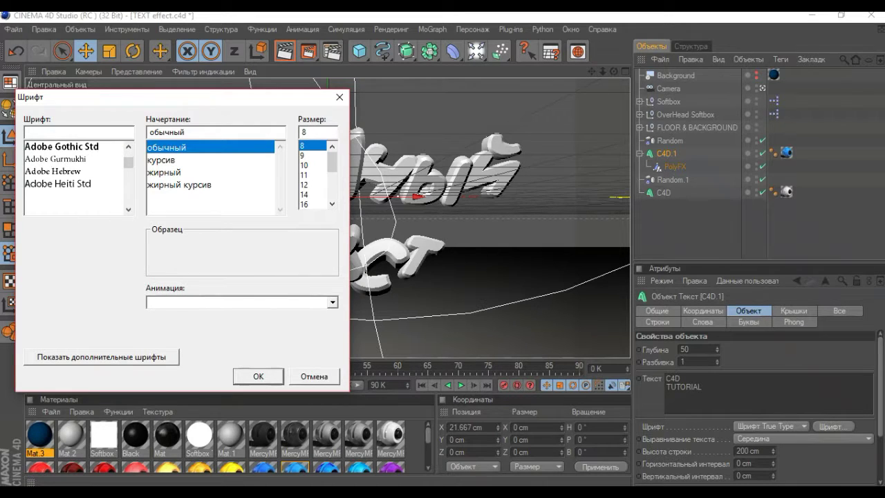
{"action": "scroll", "coordinate": [79, 178], "scroll_direction": "down", "scroll_amount": 10}
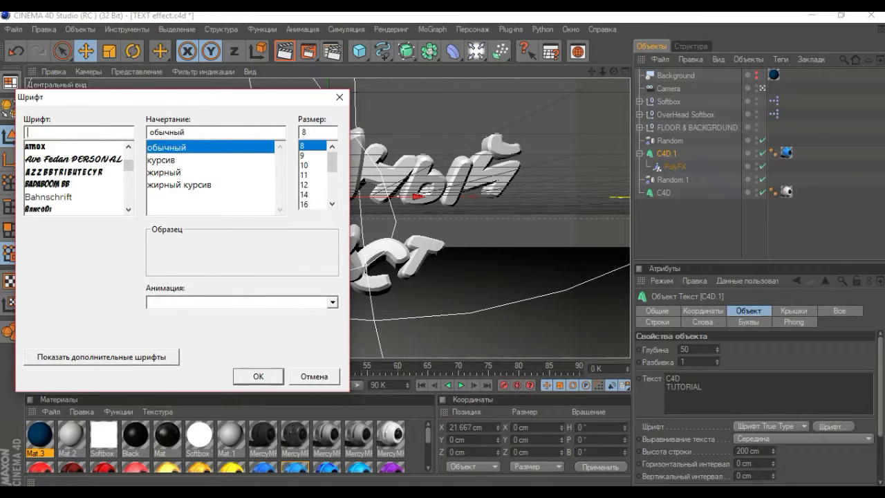
{"action": "scroll", "coordinate": [78, 178], "scroll_direction": "down", "scroll_amount": 5}
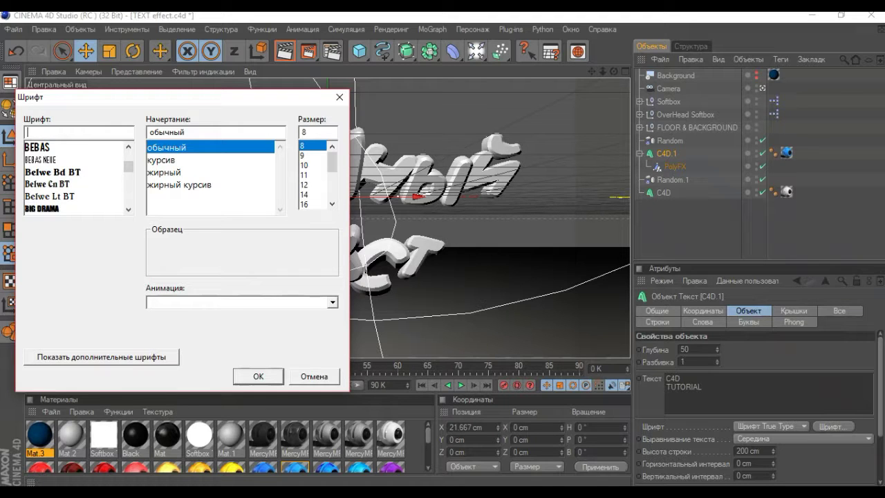
{"action": "scroll", "coordinate": [79, 178], "scroll_direction": "down", "scroll_amount": 2}
{"action": "scroll", "coordinate": [79, 177], "scroll_direction": "up", "scroll_amount": 1}
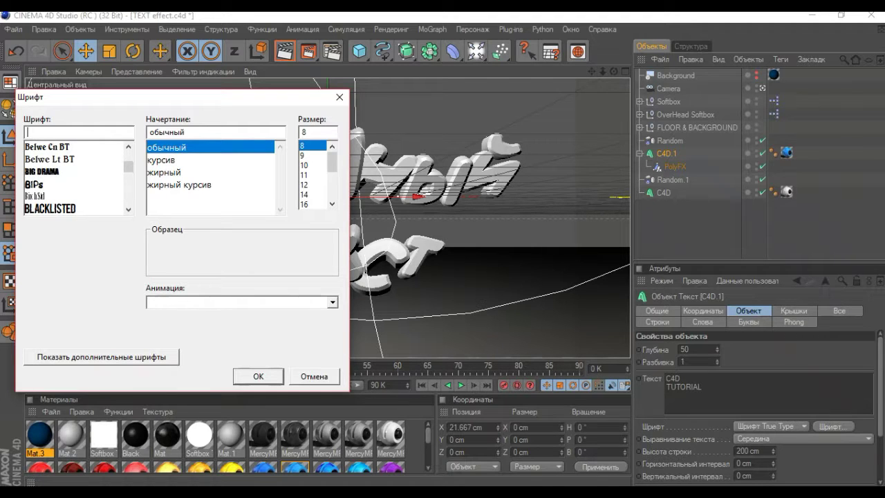
{"action": "left_click", "coordinate": [73, 184]}
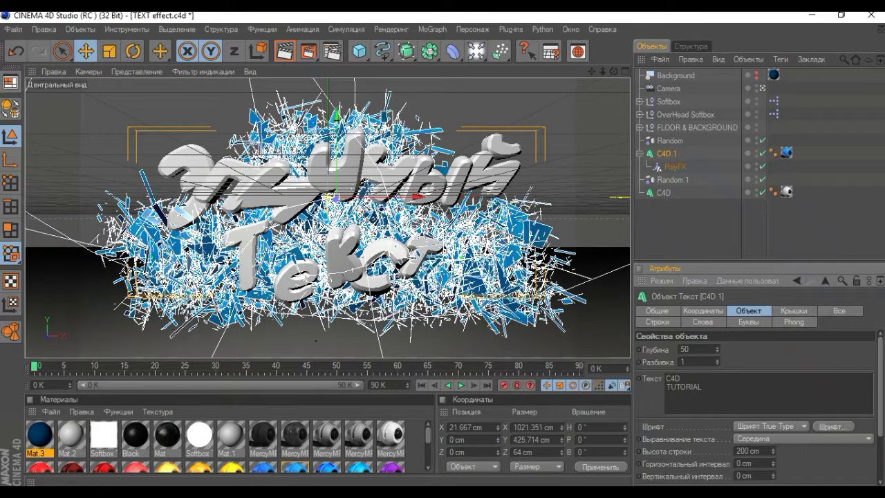
- Replace the C4D.1 object's text with "Эпичный" and "Текст" on two lines, leaving nothing selected
{"action": "left_click_drag", "start_coordinate": [703, 387], "coordinate": [671, 378]}
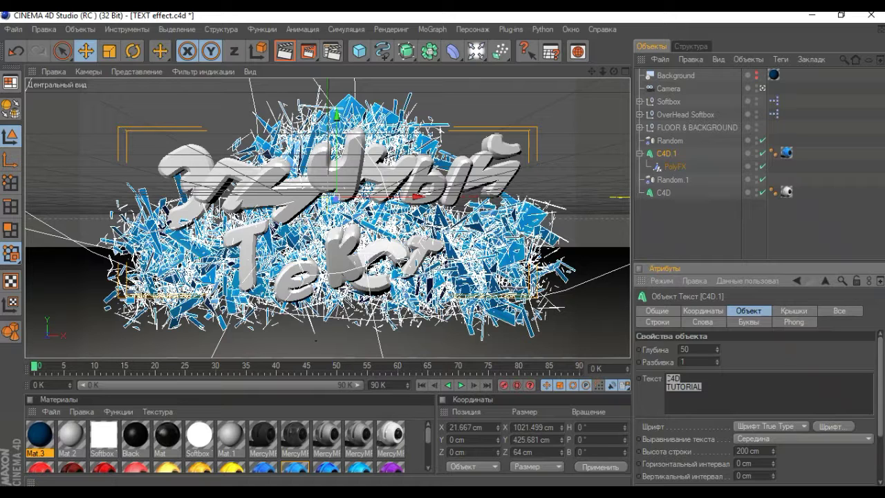
{"action": "key", "text": "BackSpace"}
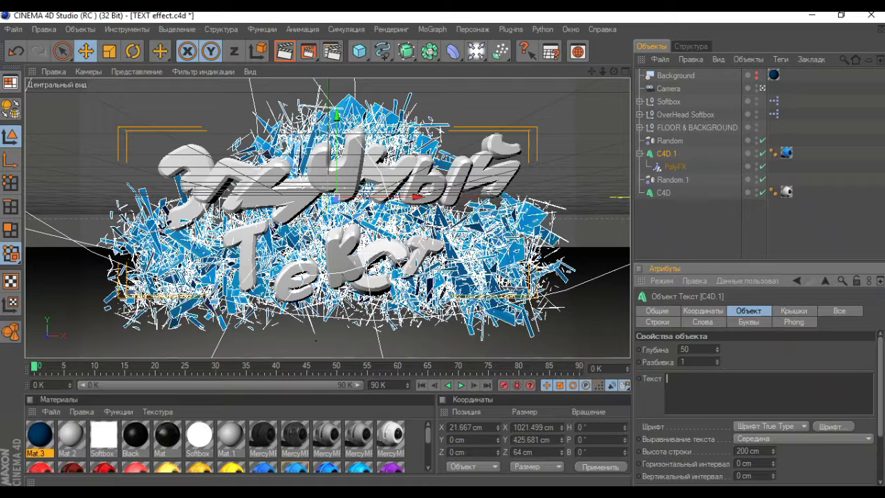
{"action": "type", "text": "Эпичный"}
{"action": "key", "text": "Return"}
{"action": "type", "text": "Текст"}
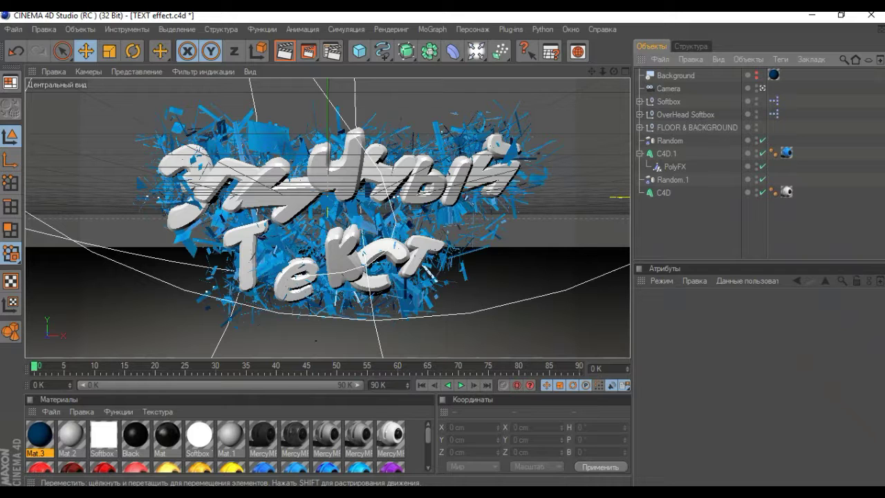
{"action": "left_click", "coordinate": [666, 154]}
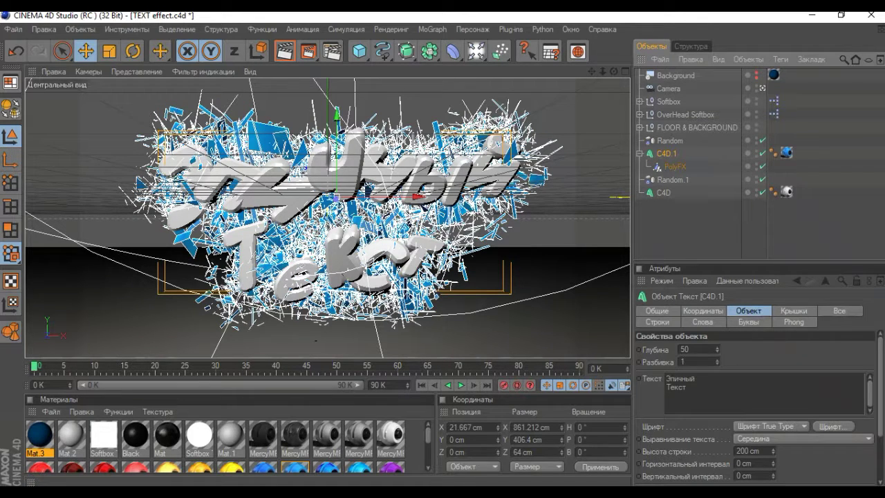
{"action": "key", "text": "ctrl+shift+a"}
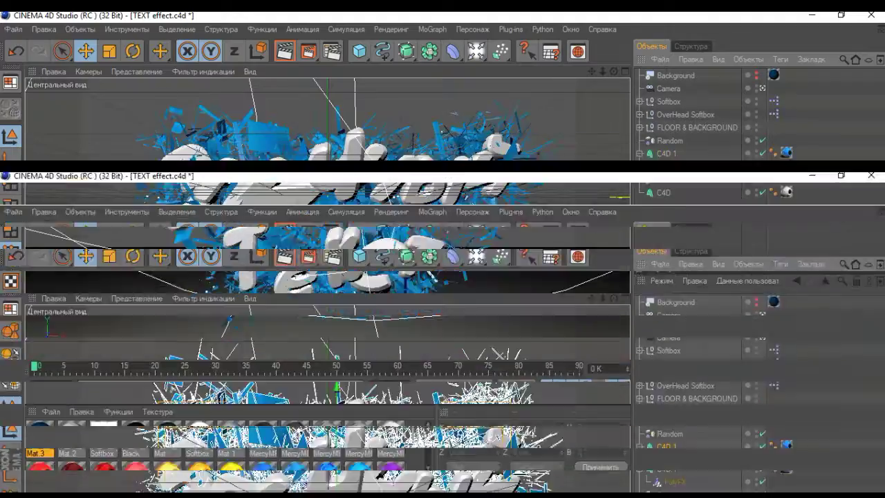
- Move the C4D text object forward along Z, out of the blue shards, to about -100.5 cm
{"action": "left_click", "coordinate": [664, 193]}
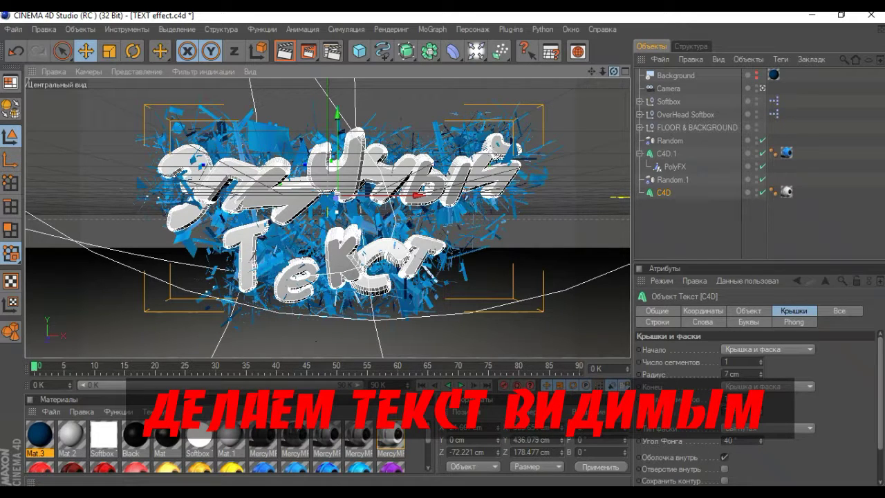
{"action": "left_click_drag", "start_coordinate": [614, 71], "coordinate": [628, 61]}
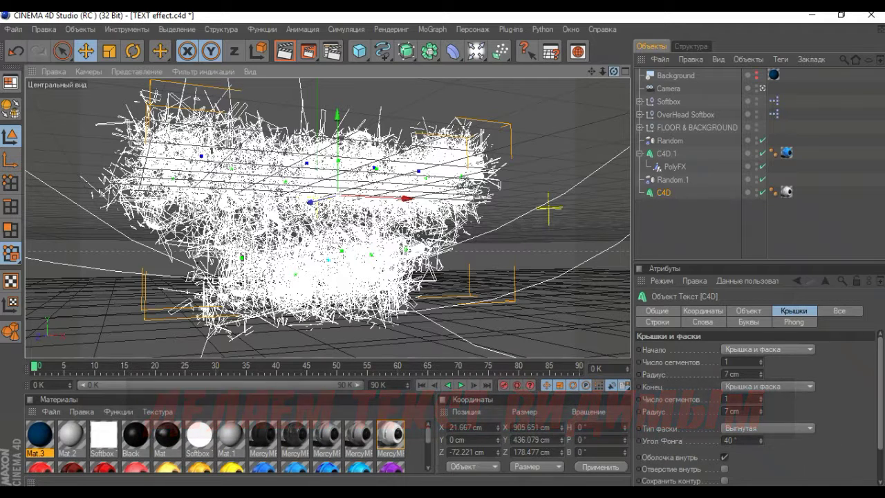
{"action": "key", "text": "n"}
{"action": "key", "text": "a"}
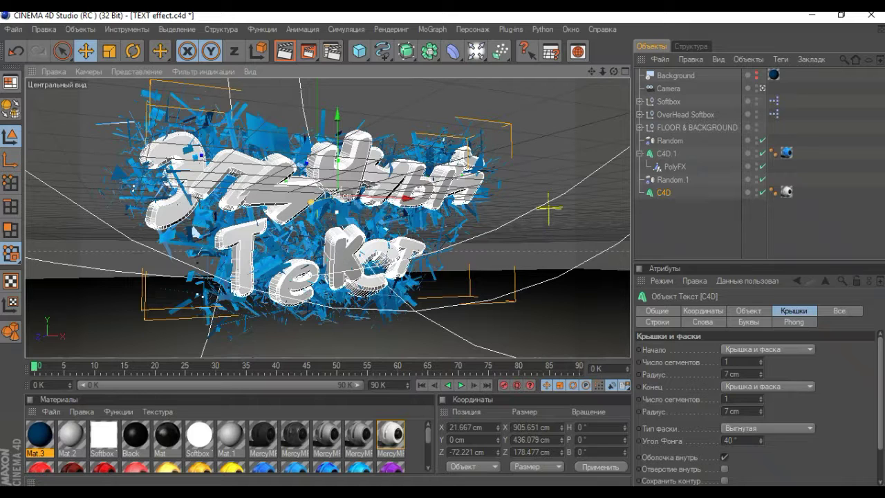
{"action": "left_click_drag", "start_coordinate": [311, 202], "coordinate": [316, 201]}
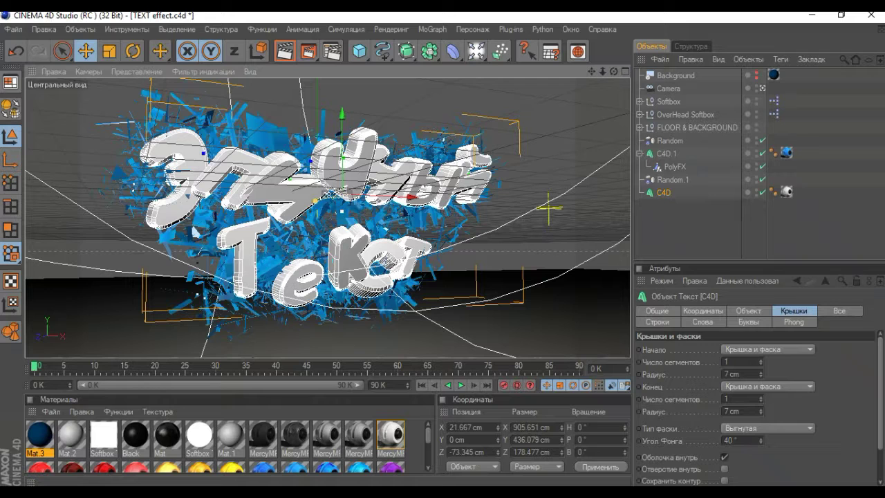
{"action": "left_click_drag", "start_coordinate": [316, 200], "coordinate": [289, 193], "text": "alt"}
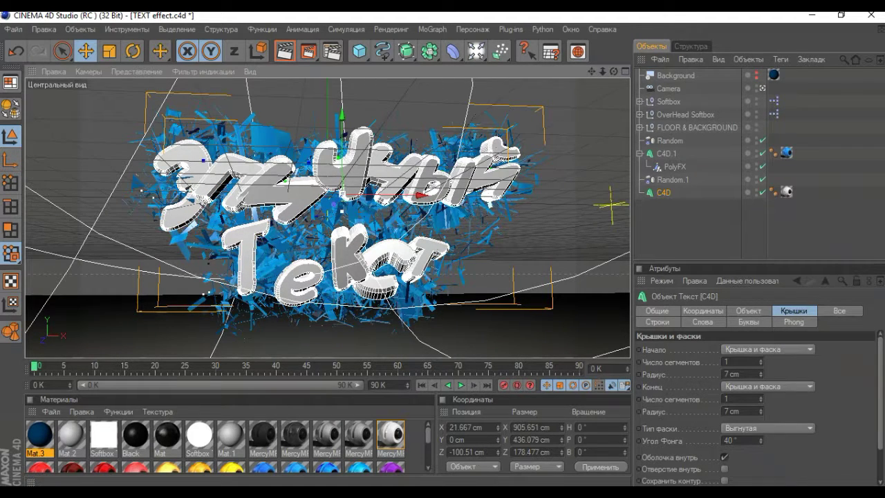
{"action": "left_click", "coordinate": [691, 227]}
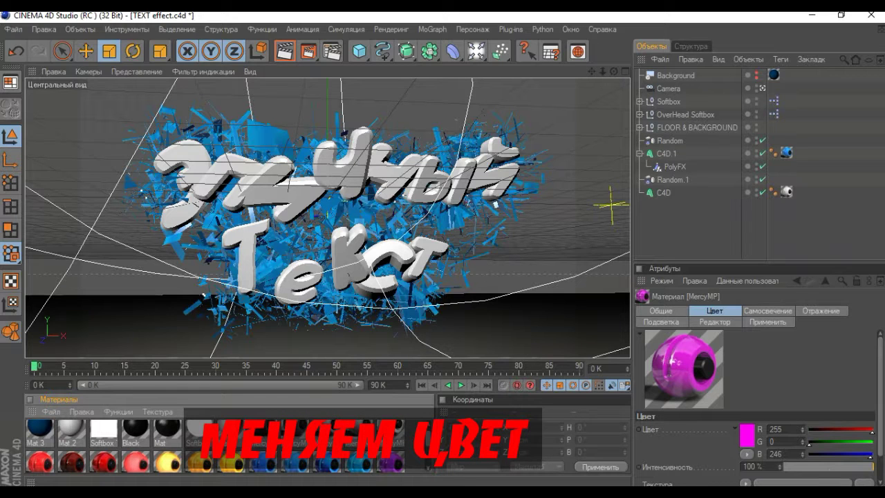
- Apply a red material to the C4D.1 shards and a blue material to the C4D front text
{"action": "scroll", "coordinate": [104, 446], "scroll_direction": "down", "scroll_amount": 1}
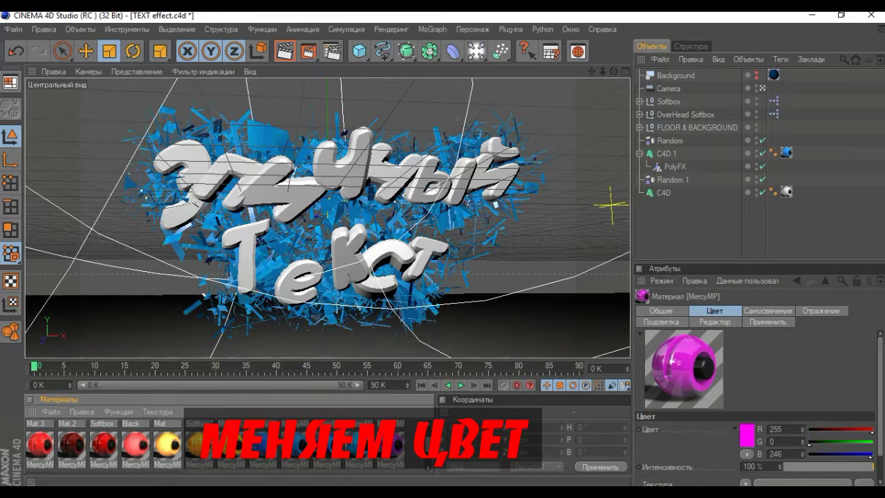
{"action": "left_click_drag", "start_coordinate": [104, 445], "coordinate": [786, 153]}
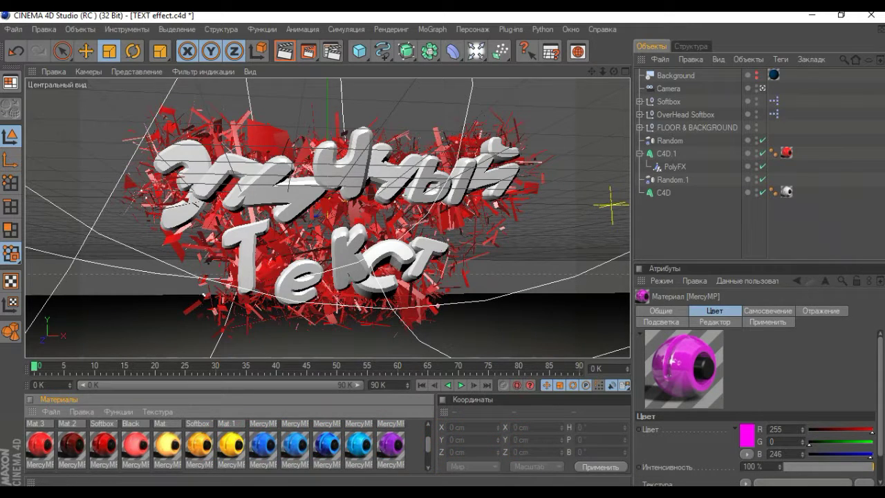
{"action": "scroll", "coordinate": [214, 446], "scroll_direction": "down", "scroll_amount": 1}
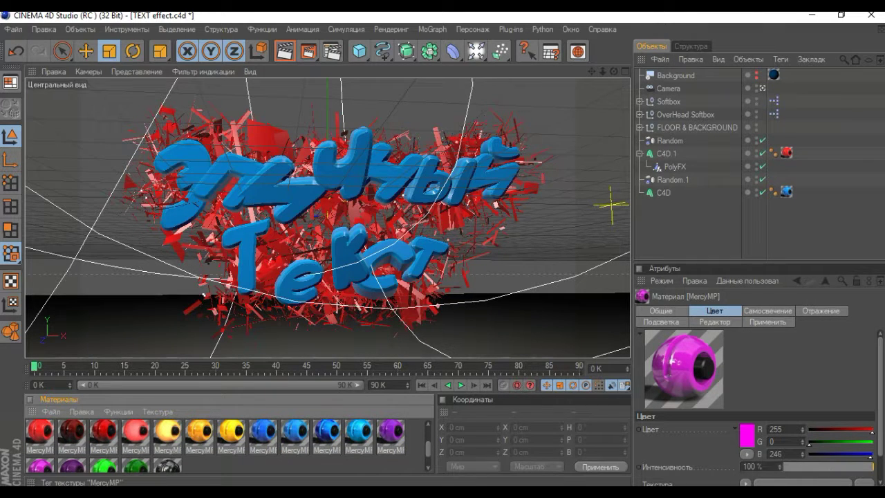
{"action": "scroll", "coordinate": [214, 446], "scroll_direction": "up", "scroll_amount": 1}
- Set the render's save format to PNG and render the scene in the picture viewer
{"action": "left_click", "coordinate": [332, 51]}
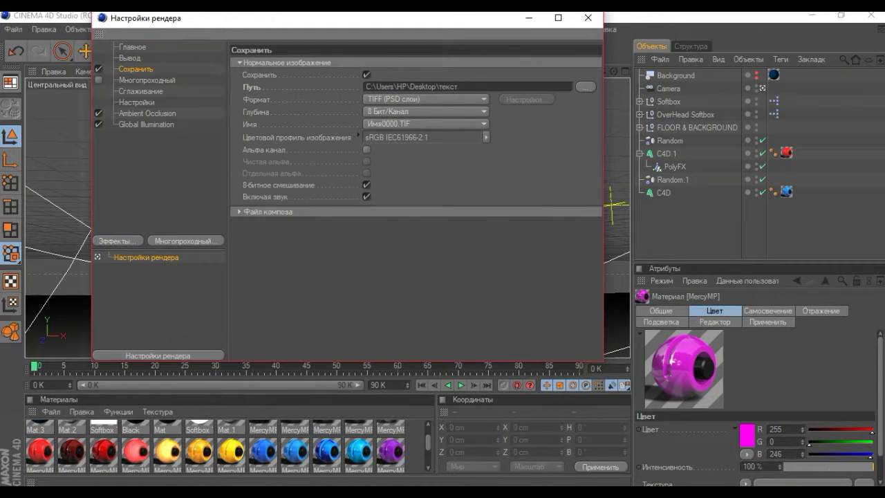
{"action": "left_click", "coordinate": [426, 99]}
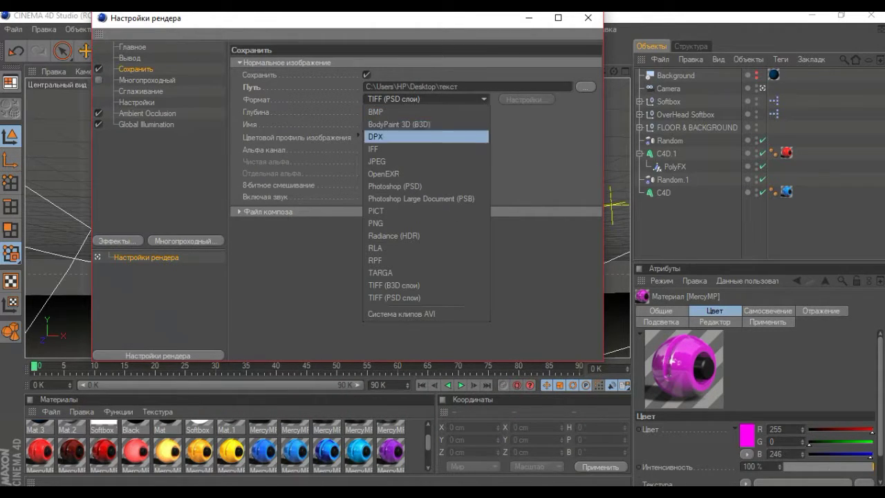
{"action": "left_click", "coordinate": [426, 223]}
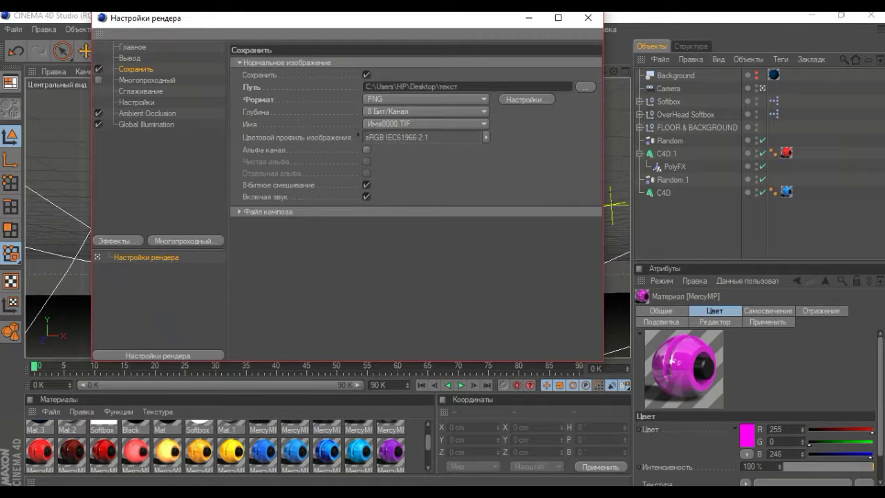
{"action": "left_click", "coordinate": [589, 18]}
{"action": "left_click", "coordinate": [308, 51]}
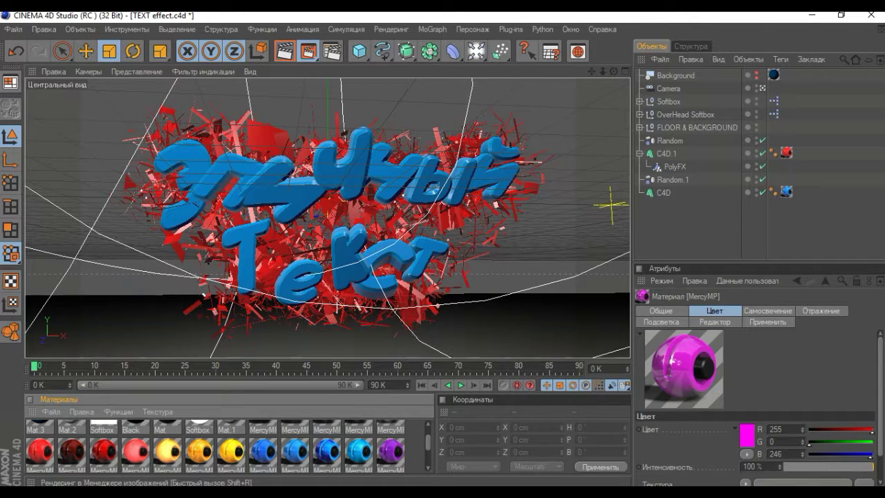
{"action": "left_click", "coordinate": [308, 51]}
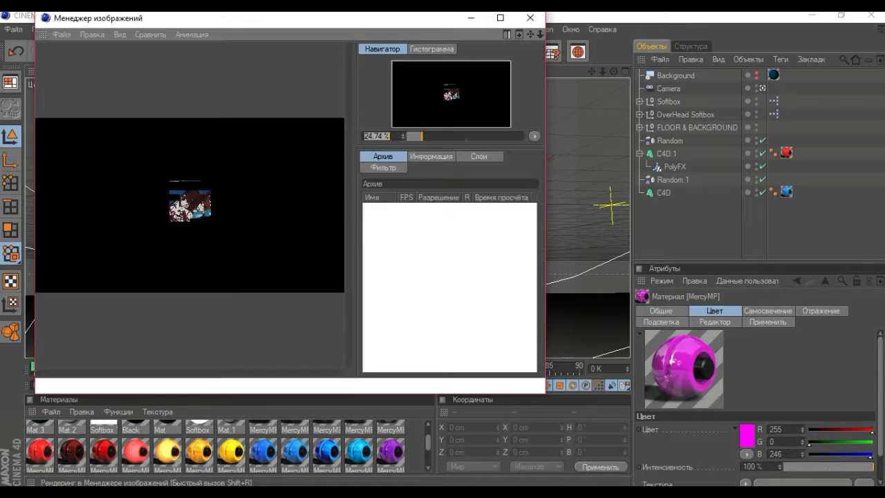